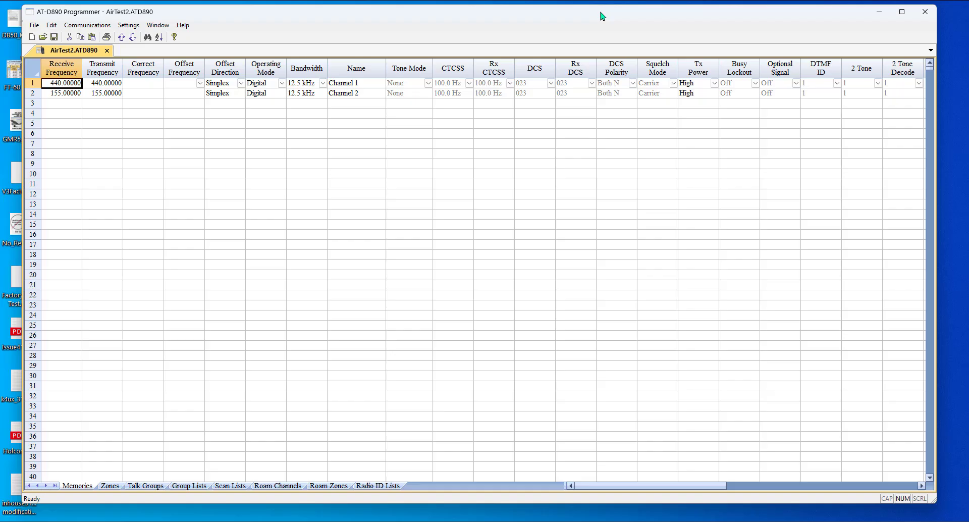
# Step: Open the AM Air channel settings for the AirTest2.ATD890 file
pyautogui.click(129, 24)
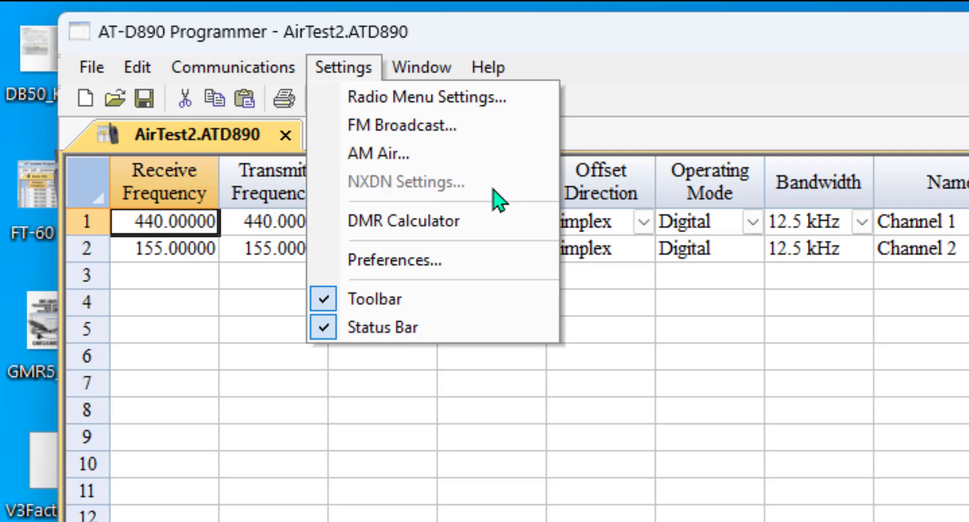
pyautogui.click(373, 166)
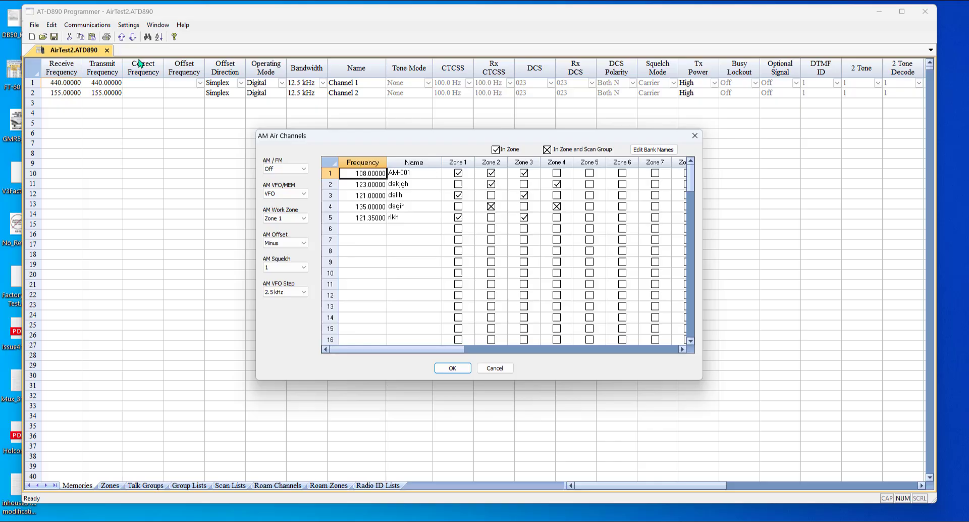
# Step: Examine the available choices for AM / FM, AM VFO/MEM, AM Work Zone and AM Offset without changing them
pyautogui.click(304, 170)
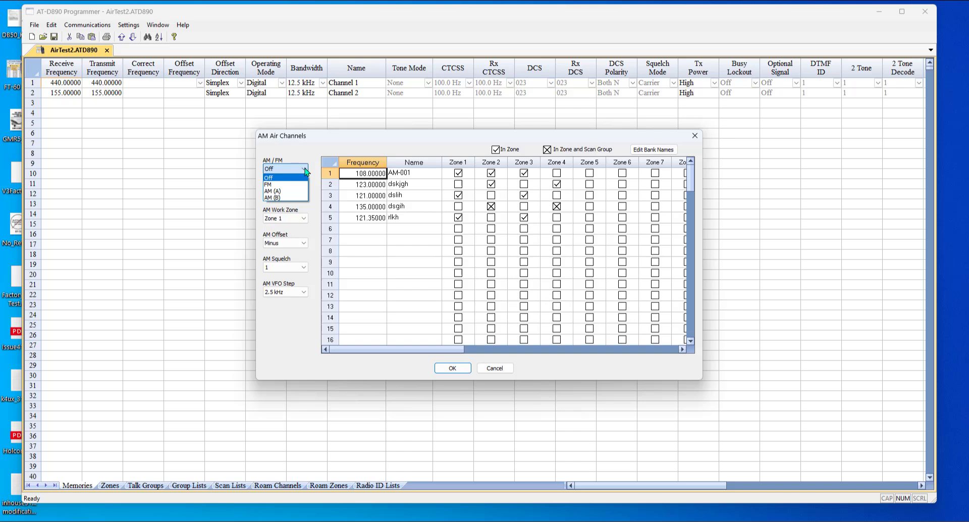
pyautogui.click(304, 171)
pyautogui.click(304, 194)
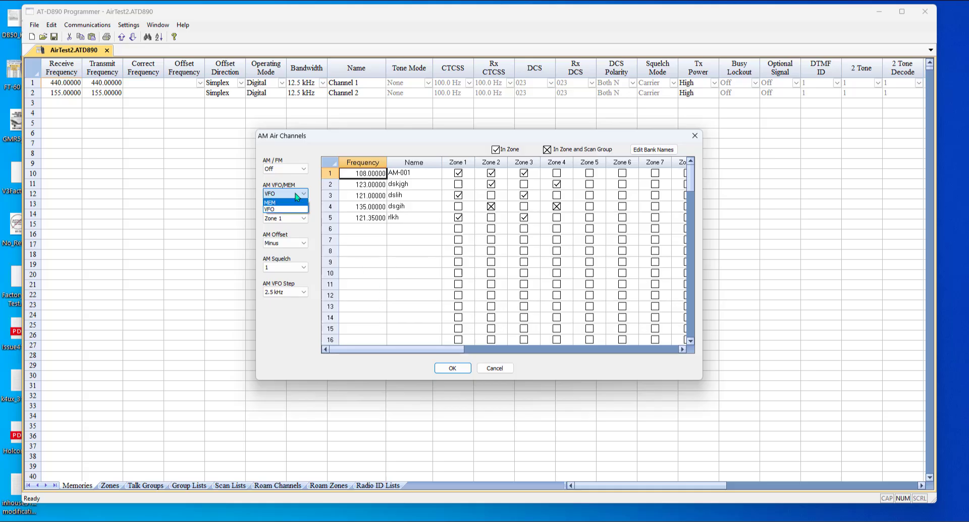
pyautogui.click(295, 193)
pyautogui.click(304, 218)
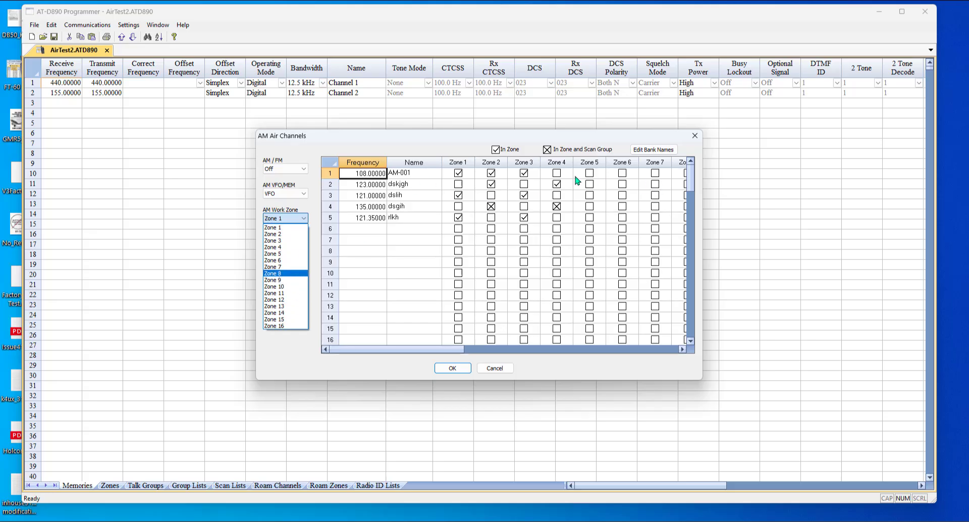
pyautogui.click(295, 221)
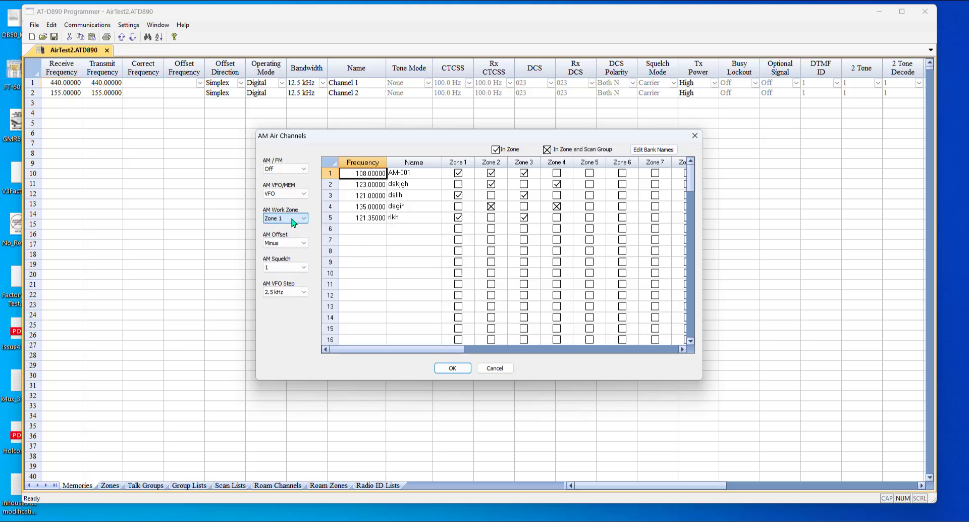
pyautogui.click(303, 246)
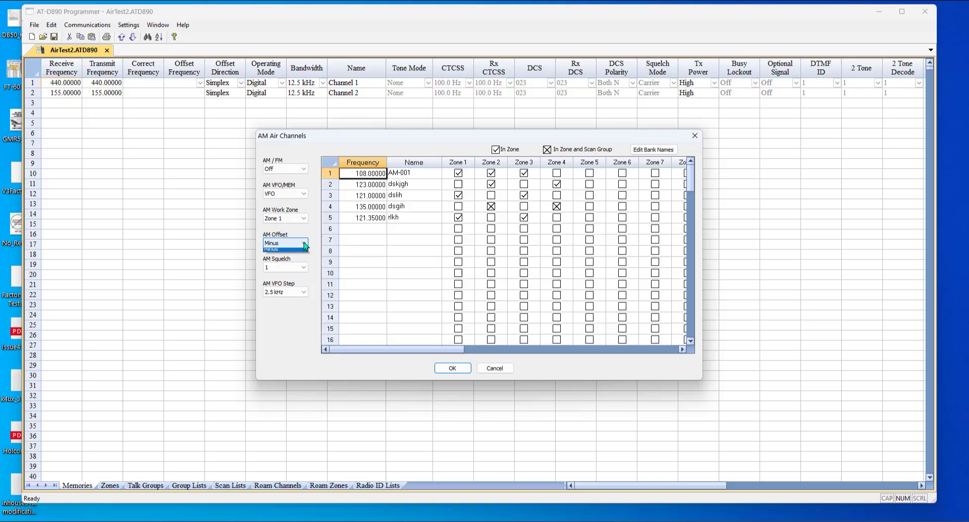
pyautogui.click(305, 246)
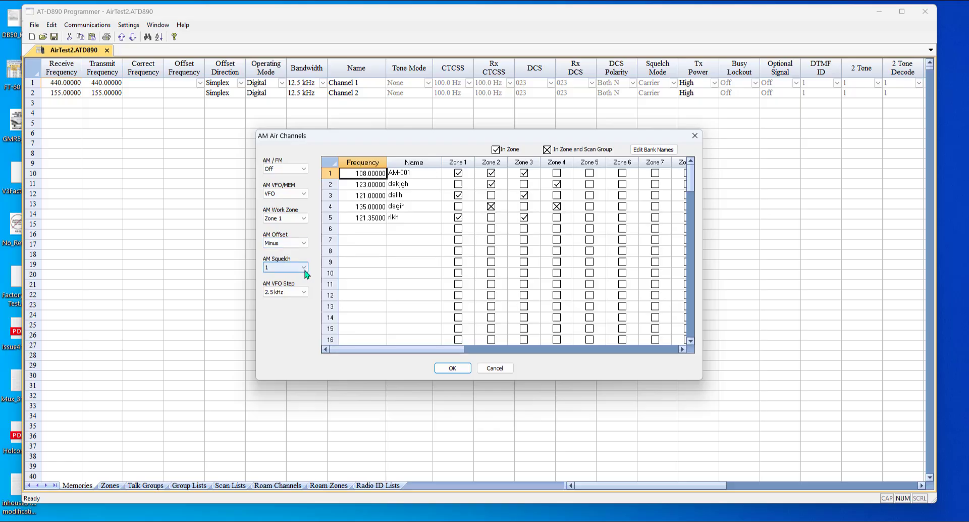
# Step: Set the AM Squelch to 3 and the AM VFO Step to 12.5 kHz
pyautogui.click(304, 267)
pyautogui.click(302, 295)
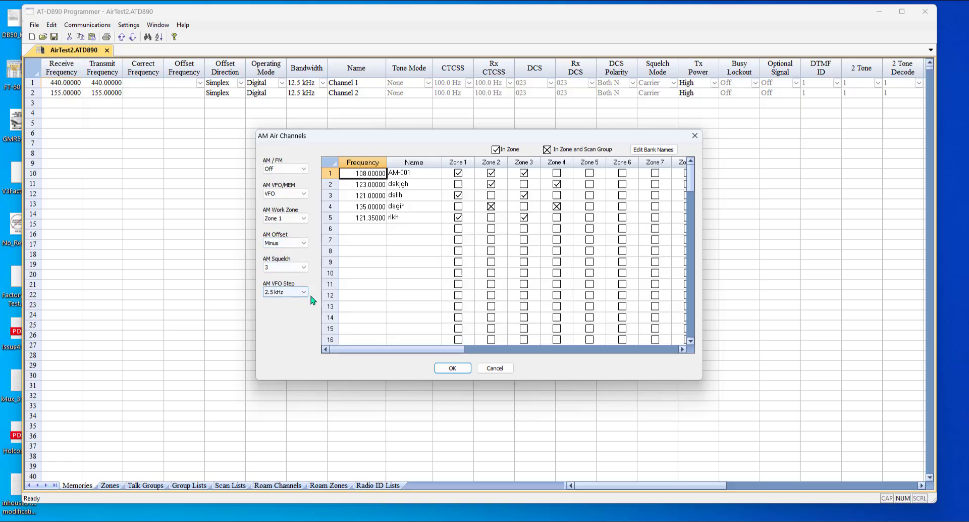
pyautogui.click(304, 292)
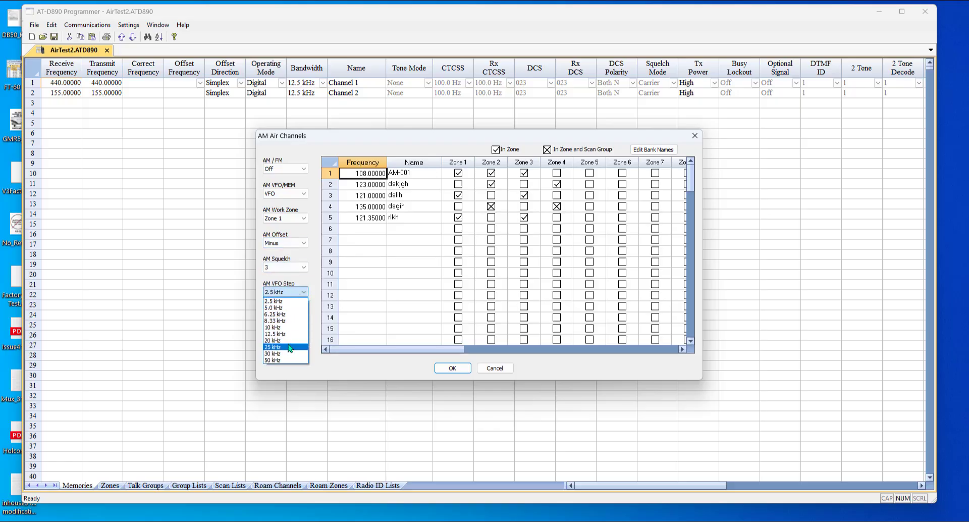
pyautogui.click(291, 334)
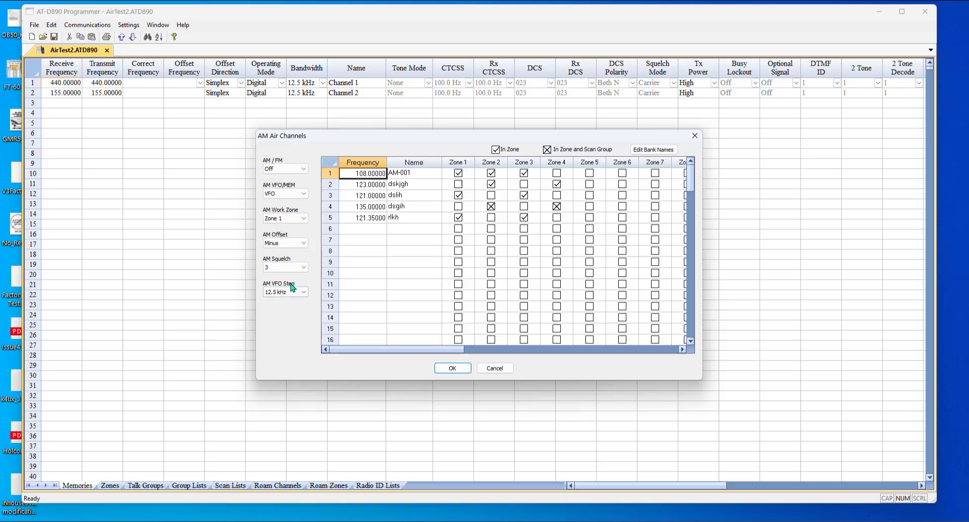
# Step: Add channel 6 at 121.35000 MHz named "Name" and include it in Zone 1 and its scan group
pyautogui.click(361, 230)
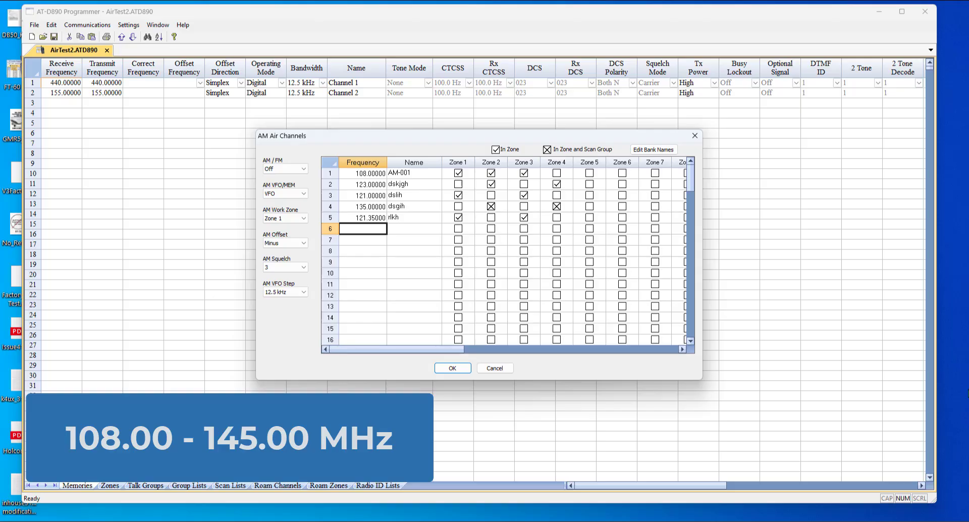
pyautogui.click(414, 228)
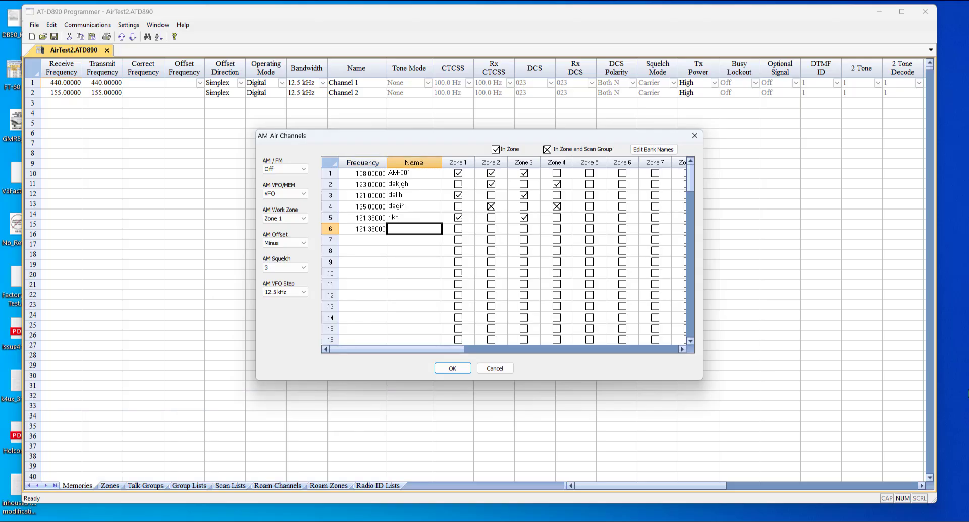
pyautogui.write('Name')
pyautogui.press('Tab')
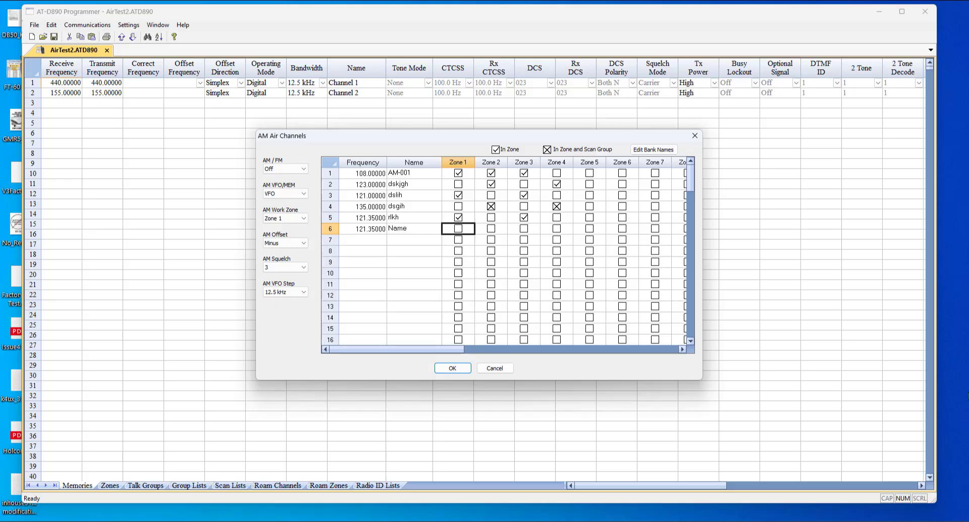
pyautogui.click(459, 230)
pyautogui.click(459, 231)
# Step: Rename the first three air banks as Hartsfield, LaGrange and Columbus
pyautogui.moveTo(454, 350); pyautogui.dragTo(674, 367)
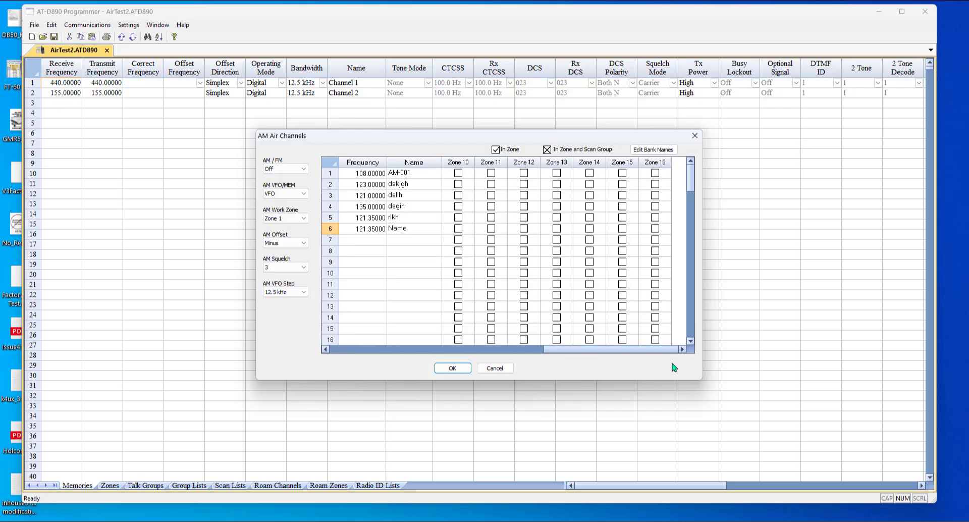
pyautogui.moveTo(552, 352); pyautogui.dragTo(327, 347)
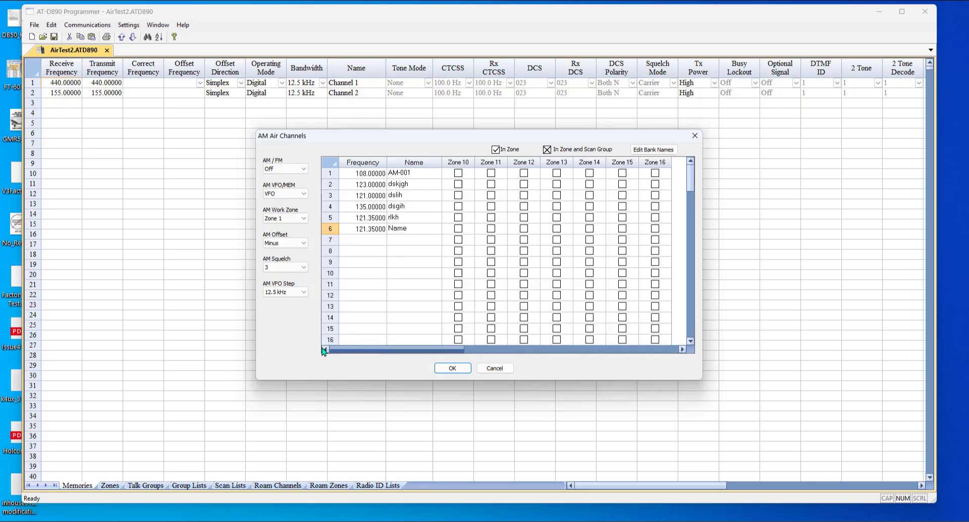
pyautogui.click(654, 150)
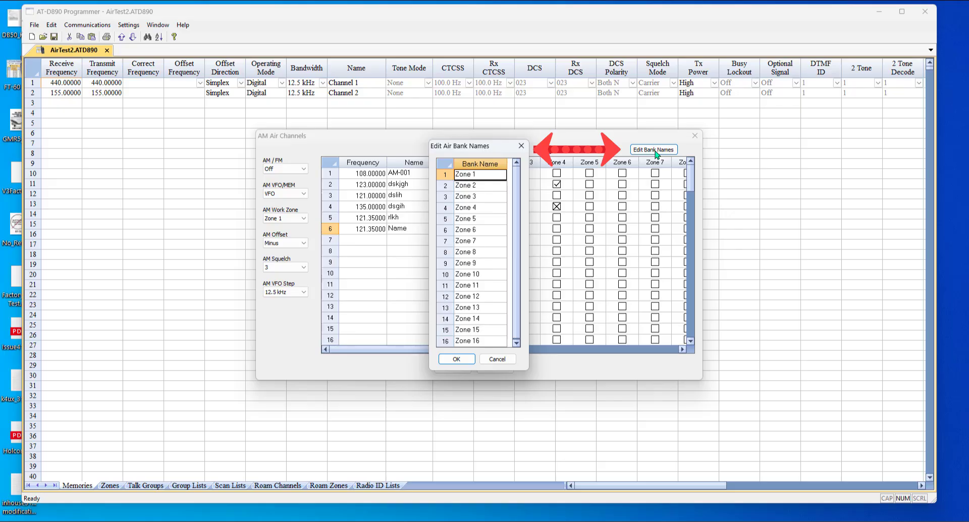
pyautogui.click(442, 174)
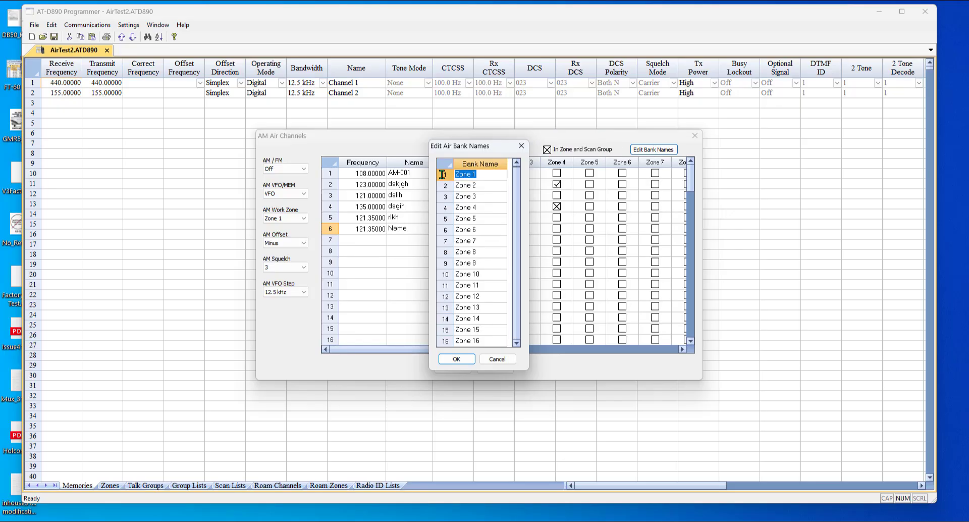
pyautogui.write('Hartsfield')
pyautogui.click(483, 185)
pyautogui.write('LaGrange')
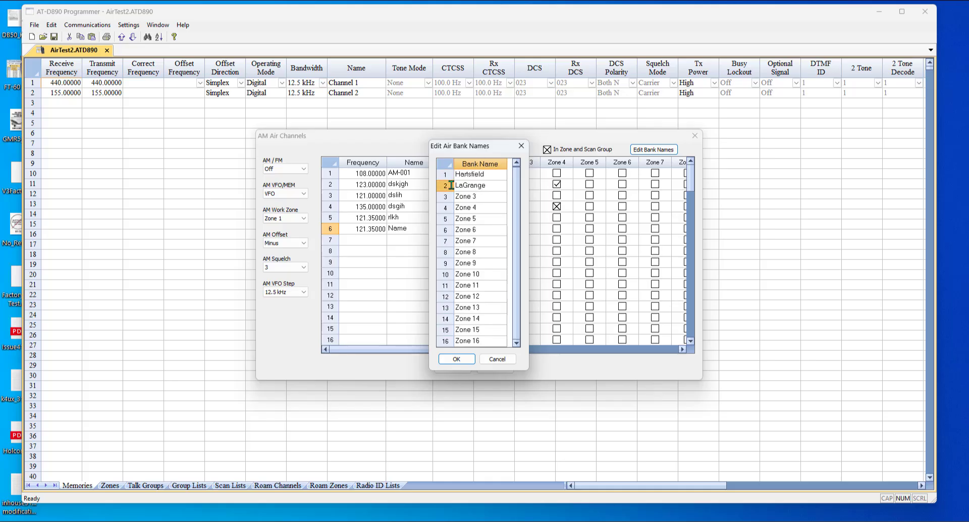
pyautogui.click(488, 197)
pyautogui.write('Columbus')
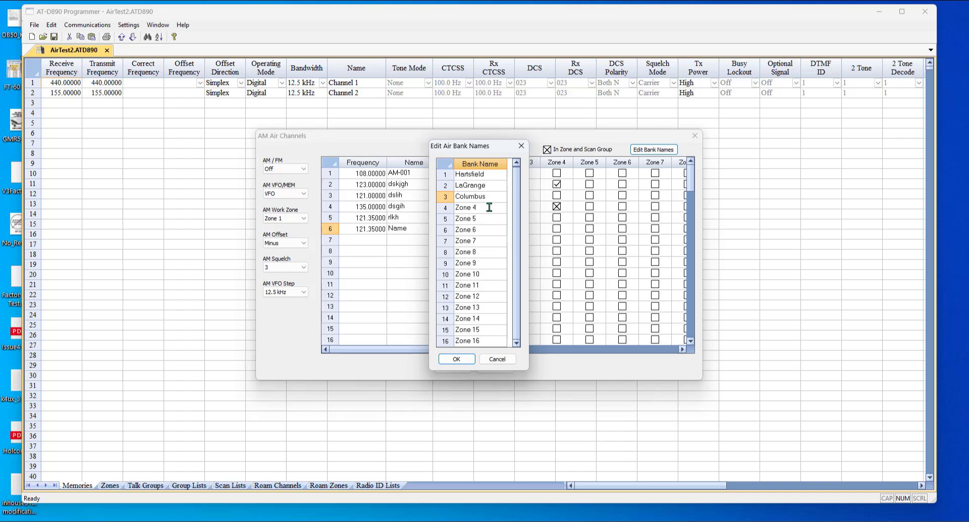
pyautogui.click(489, 207)
pyautogui.moveTo(489, 207); pyautogui.dragTo(452, 207)
pyautogui.hotkey('ctrl', 'v')
pyautogui.click(456, 359)
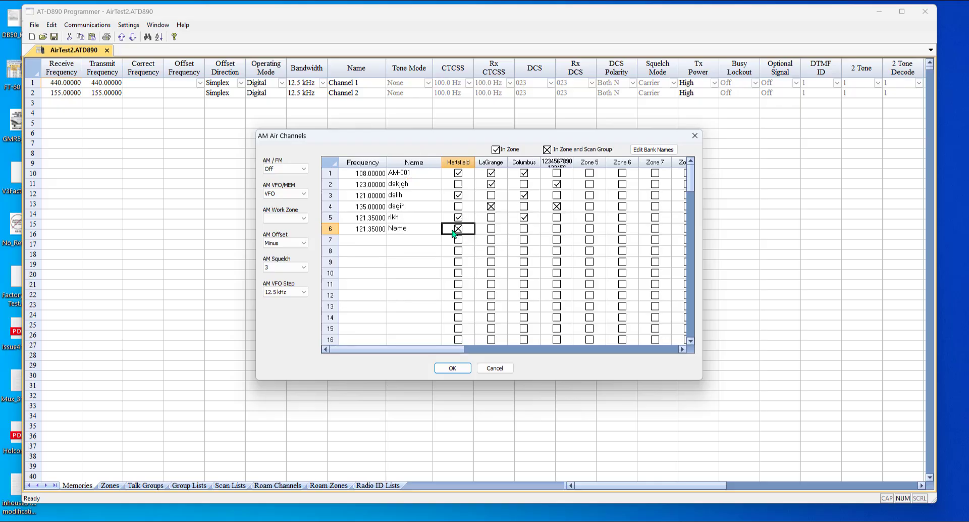
# Step: Remove channel 6 from Hartsfield, add channel 4 to Hartsfield and Columbus, and add channel 3 to LaGrange and the fourth zone
pyautogui.click(457, 229)
pyautogui.click(458, 207)
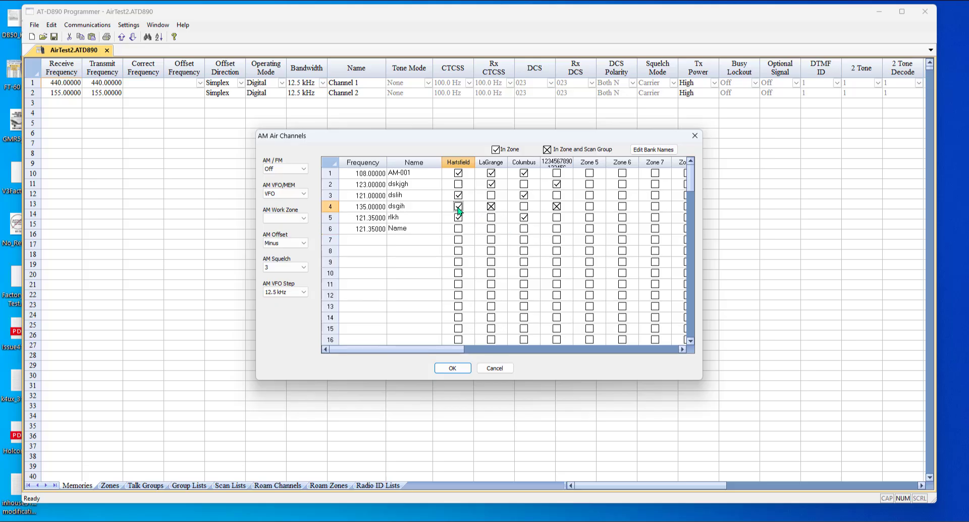
pyautogui.click(523, 207)
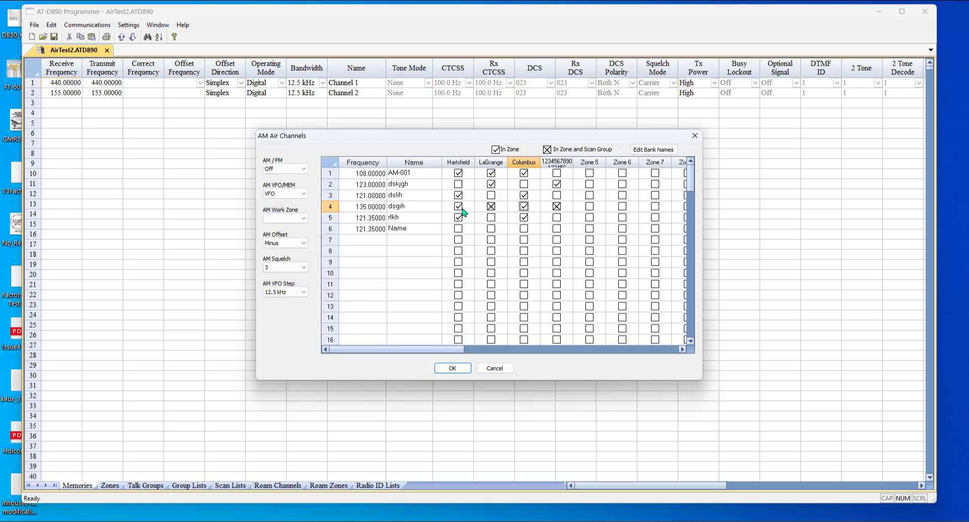
pyautogui.click(491, 195)
pyautogui.click(556, 195)
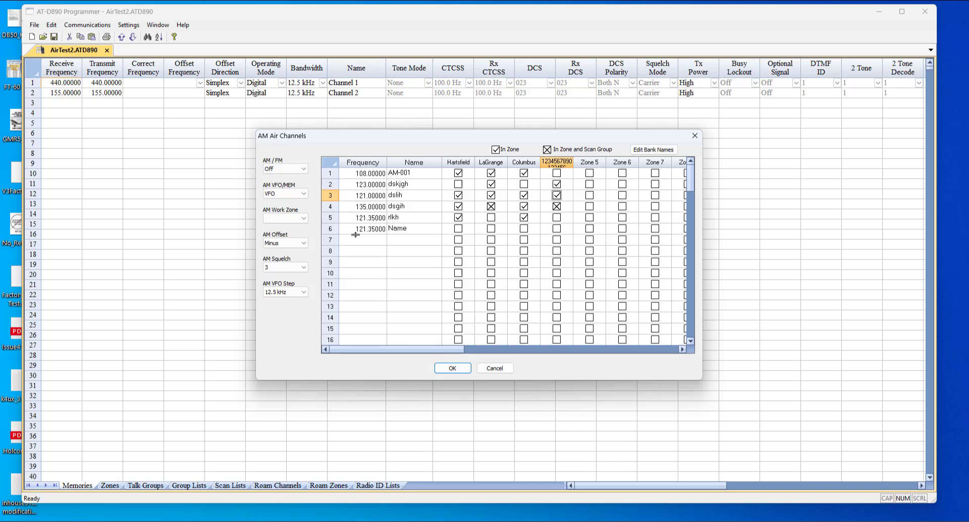
# Step: Insert a new channel in row 3 at 142.32520 MHz named BAGGAGE2 and include it in the Hartsfield zone
pyautogui.click(331, 195)
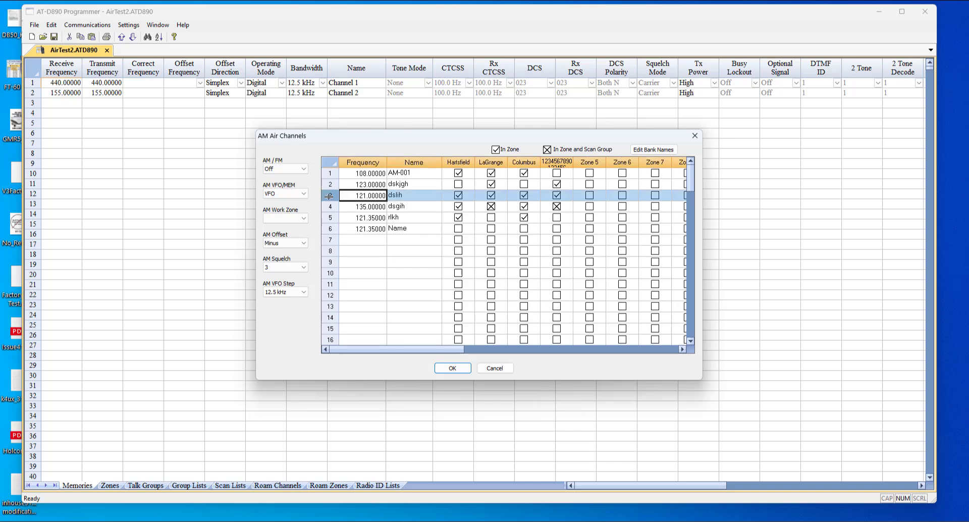
pyautogui.rightClick(330, 196)
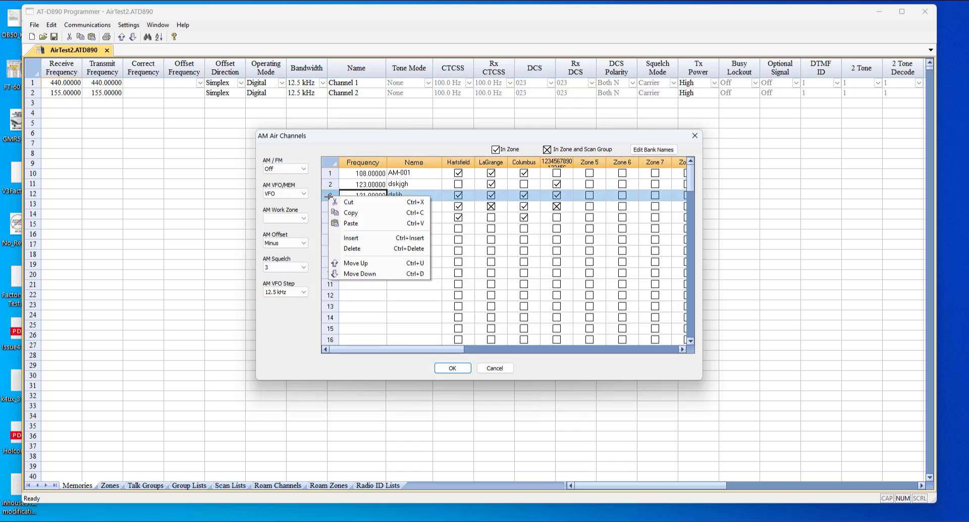
pyautogui.click(337, 238)
pyautogui.click(370, 198)
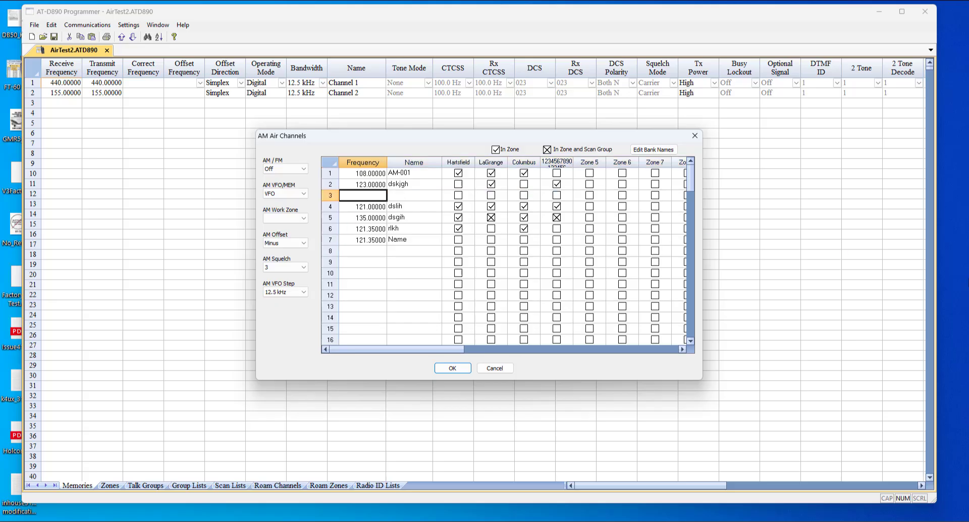
pyautogui.write('142.32500')
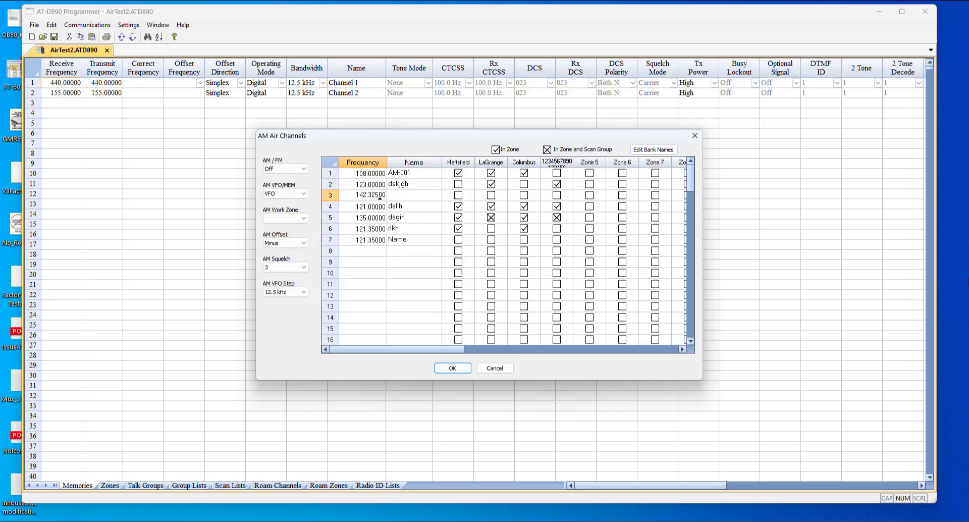
pyautogui.press('Tab')
pyautogui.write('BAGGAGE2')
pyautogui.press('Tab')
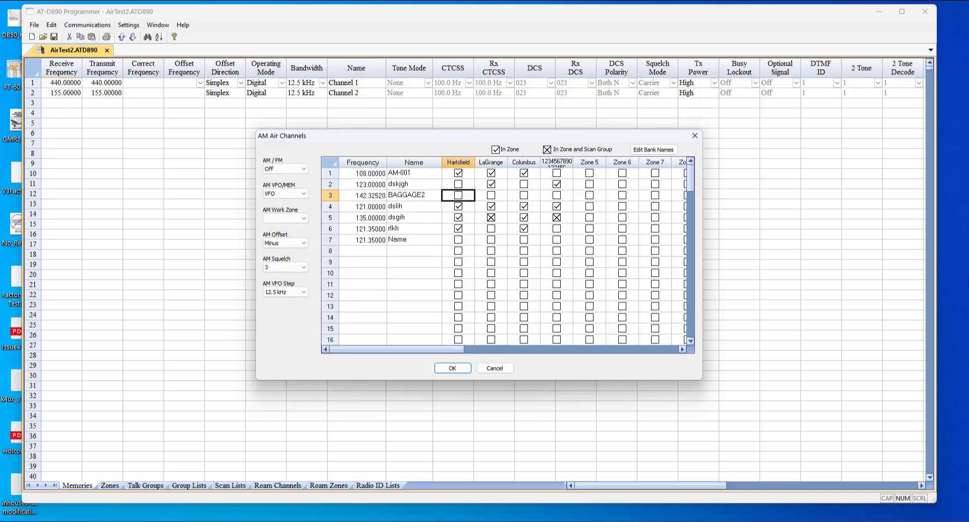
pyautogui.press('space')
# Step: Move the dskjgh channel from row 2 to row 11 by cutting and pasting it
pyautogui.click(330, 185)
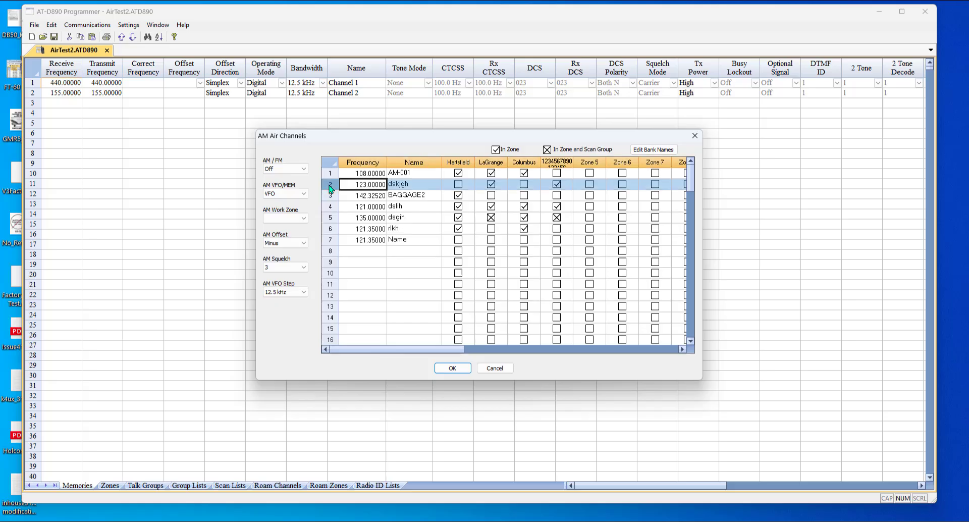
pyautogui.rightClick(331, 189)
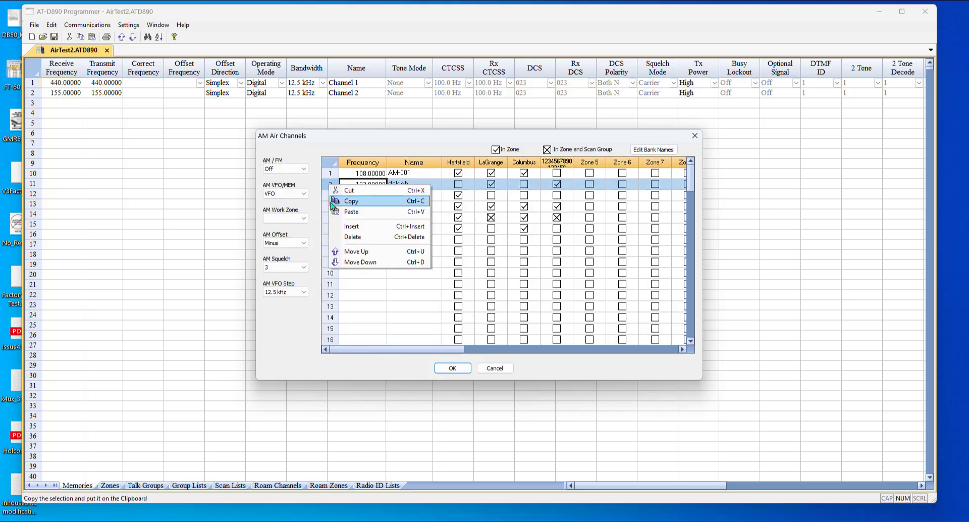
pyautogui.click(334, 191)
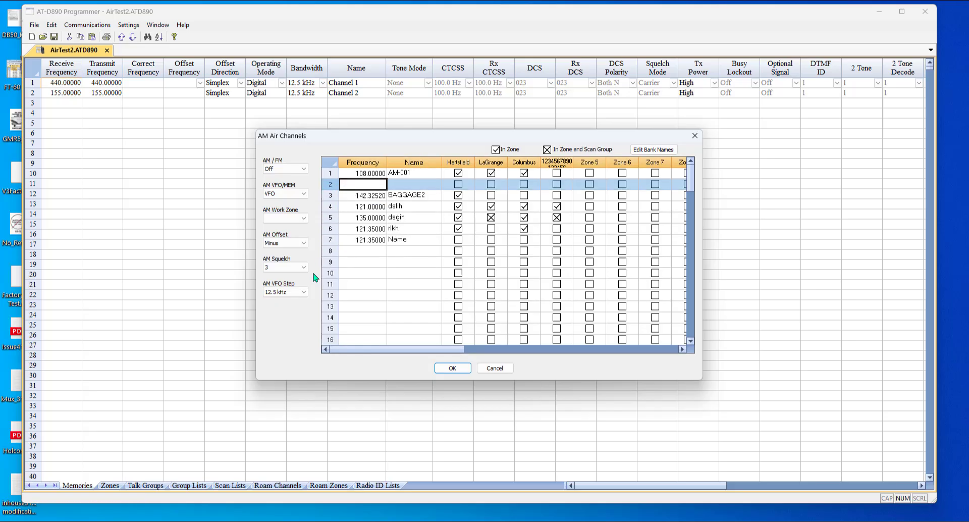
pyautogui.click(331, 285)
pyautogui.rightClick(333, 286)
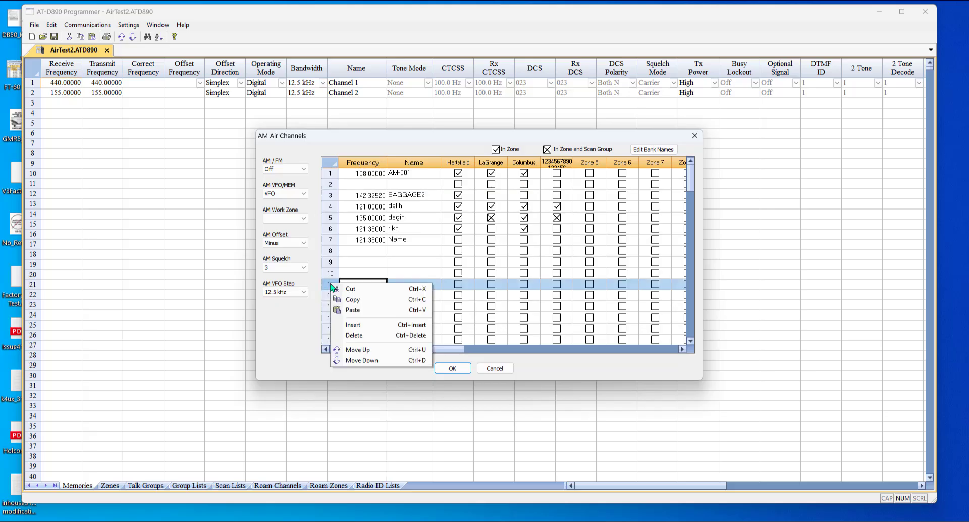
pyautogui.click(352, 310)
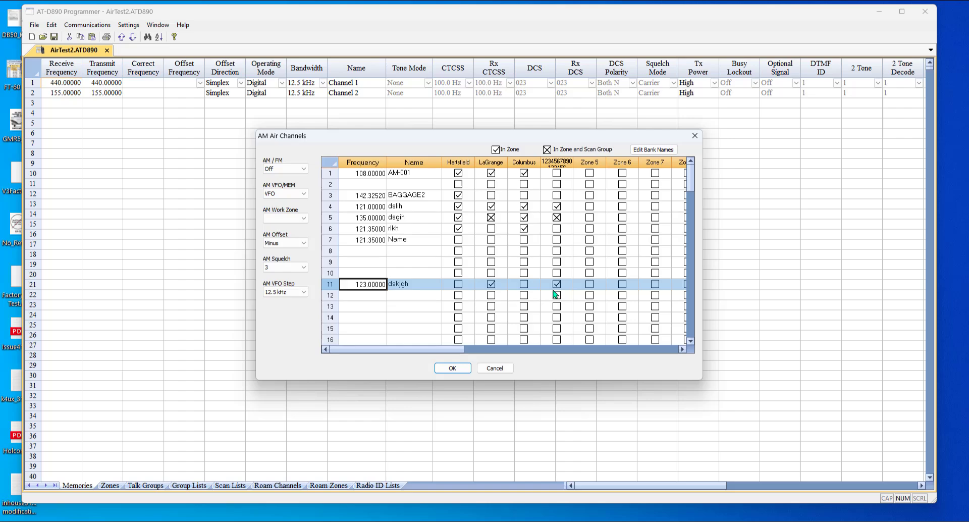
pyautogui.click(363, 298)
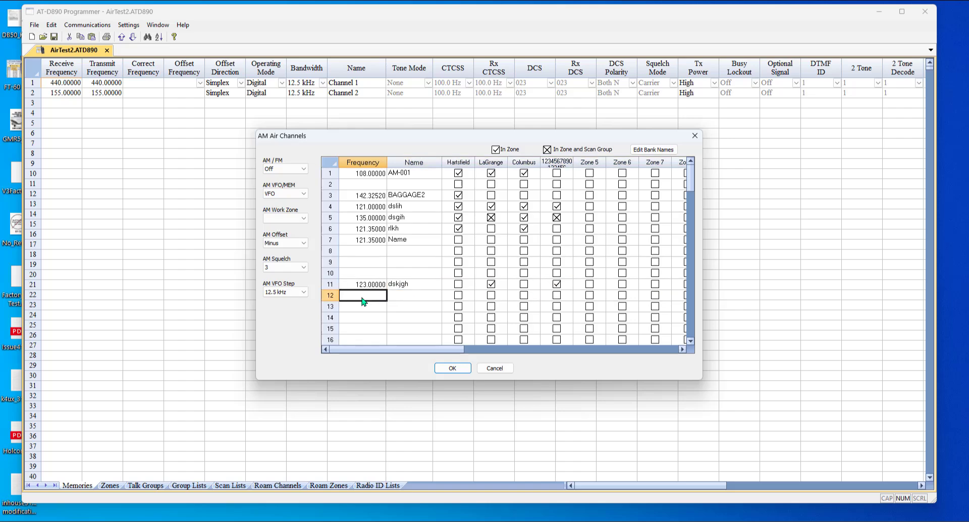
# Step: Accept the edited AM Air channel list and return to the memories sheet
pyautogui.click(452, 368)
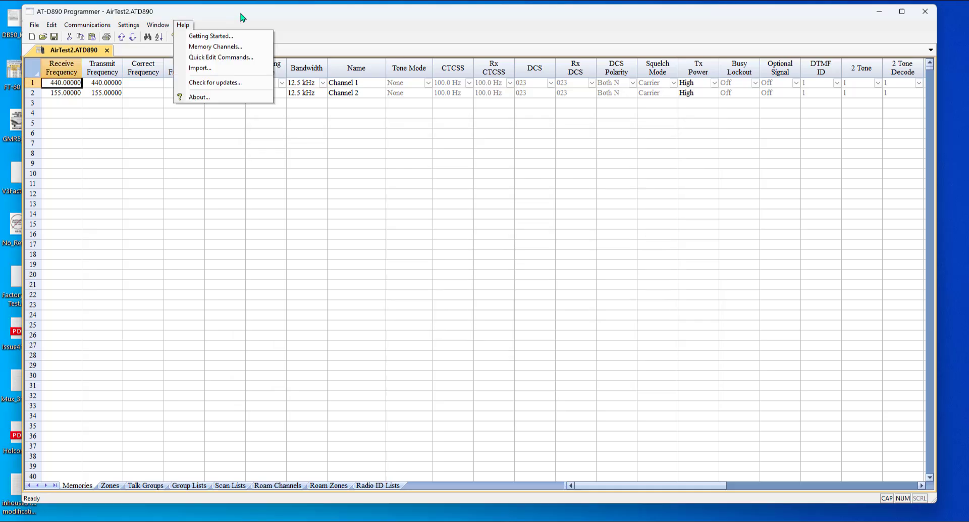
pyautogui.click(239, 11)
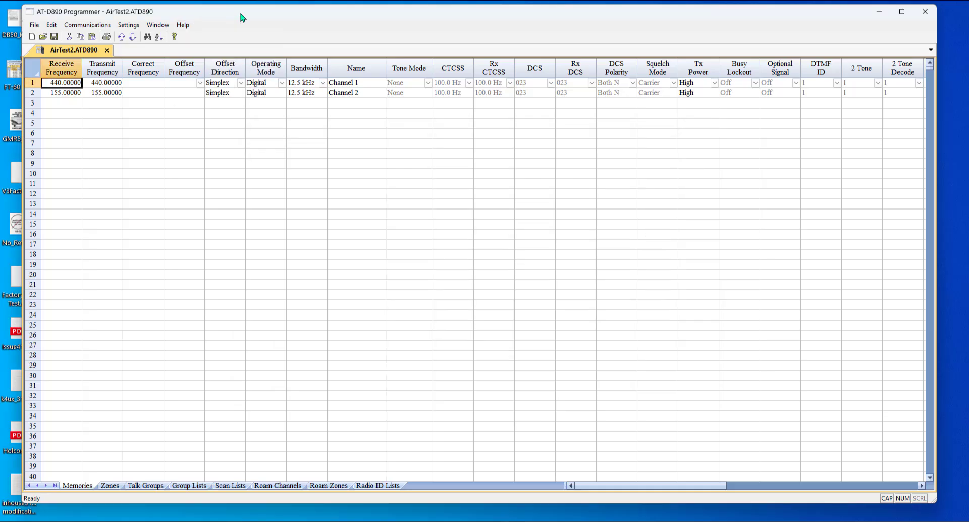
# Step: In the radio menu's key function settings, assign A/B Switch to the PF1 short key and AM/FM to the PF2 short key
pyautogui.click(128, 25)
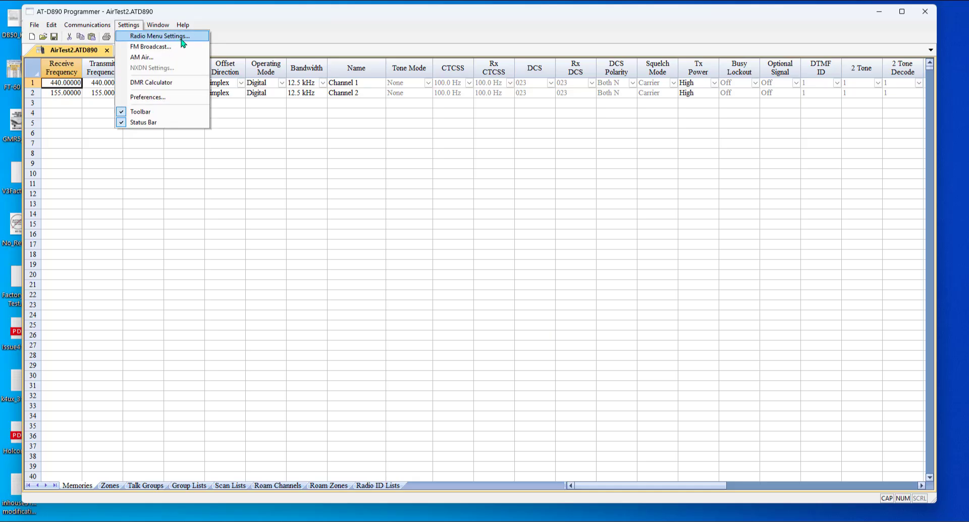
pyautogui.click(183, 43)
pyautogui.click(542, 145)
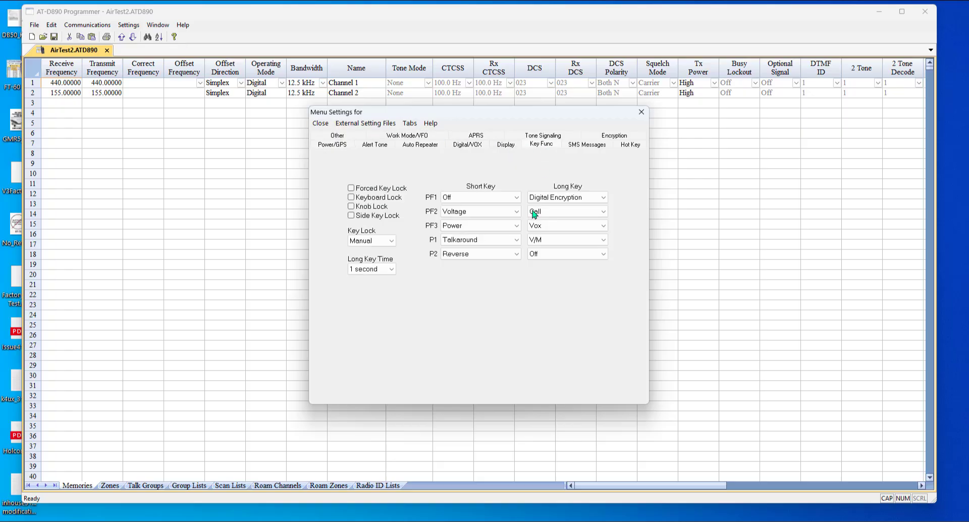
pyautogui.click(497, 197)
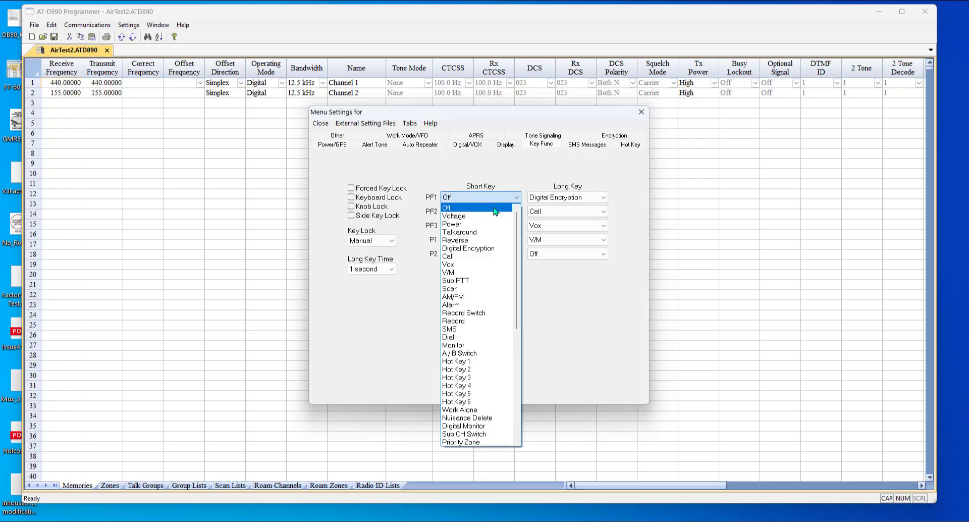
pyautogui.click(487, 356)
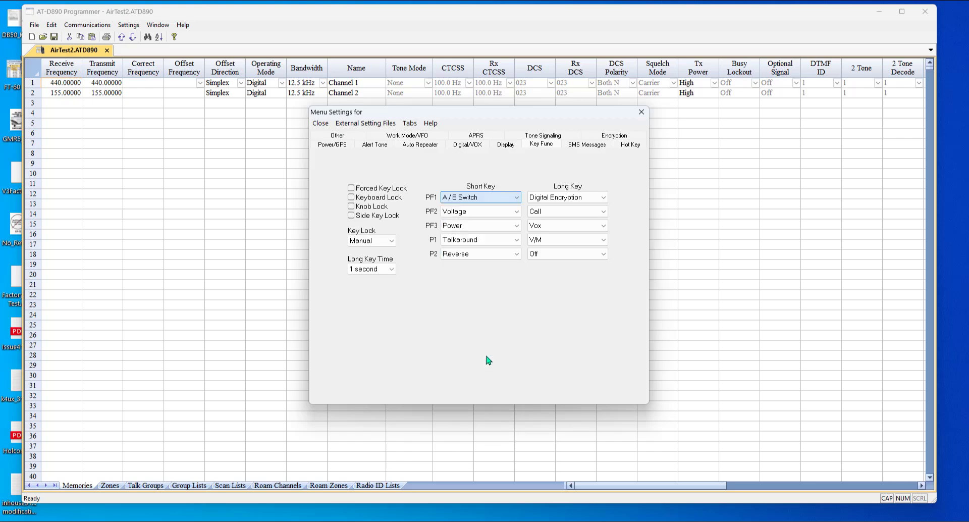
pyautogui.click(516, 212)
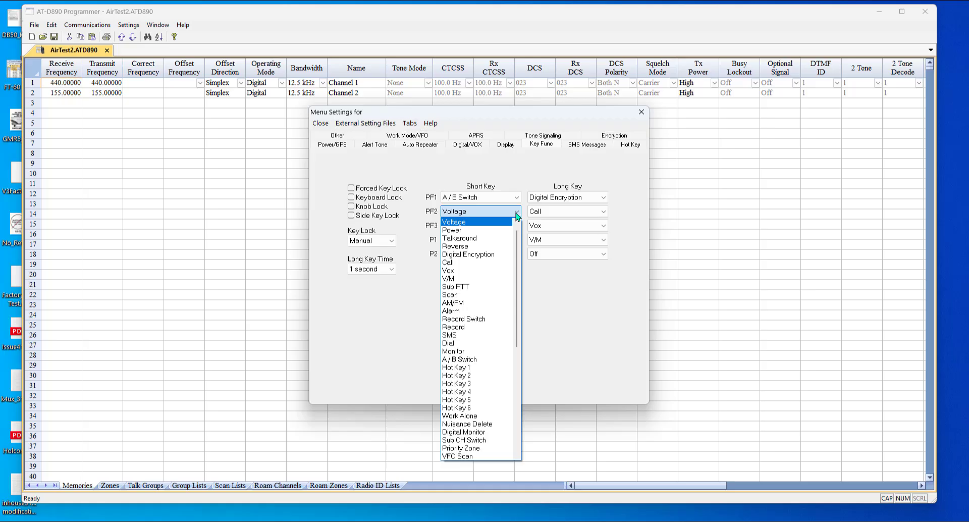
pyautogui.click(487, 303)
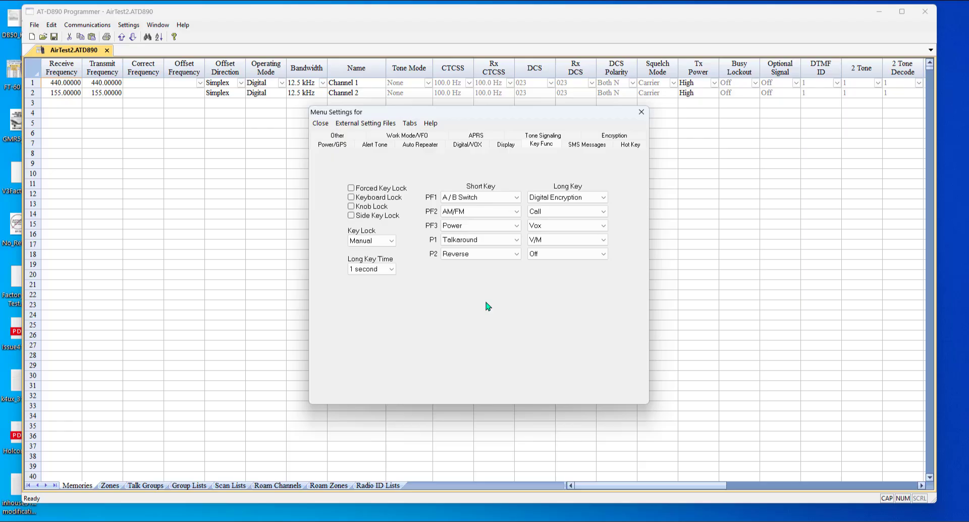
# Step: Assign Sub CH Switch to the PF3 short key and Scan to the P1 short key, and close the menu settings keeping the changes
pyautogui.click(508, 230)
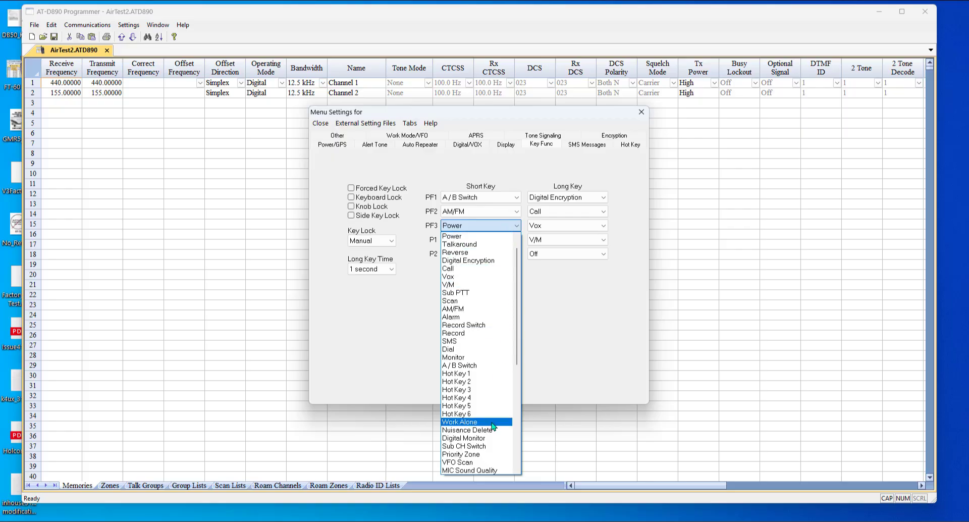
pyautogui.click(484, 447)
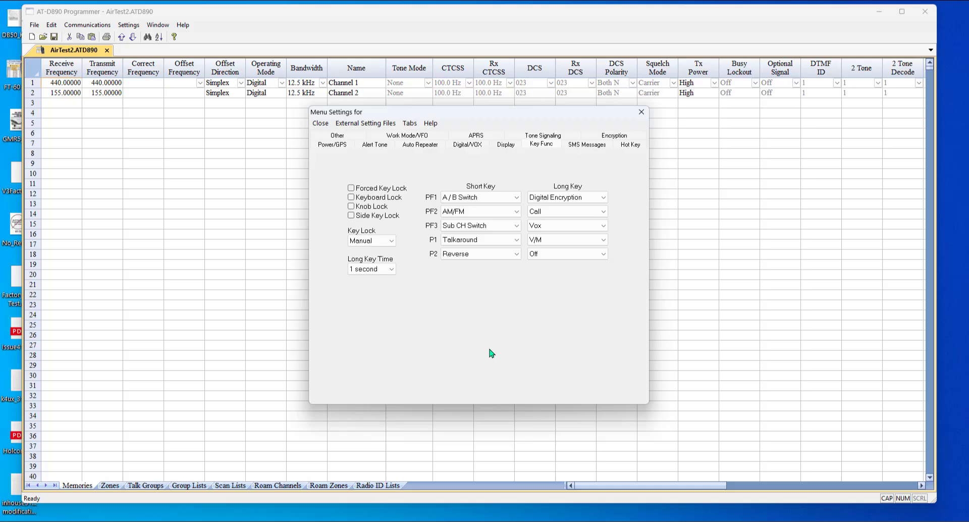
pyautogui.click(478, 239)
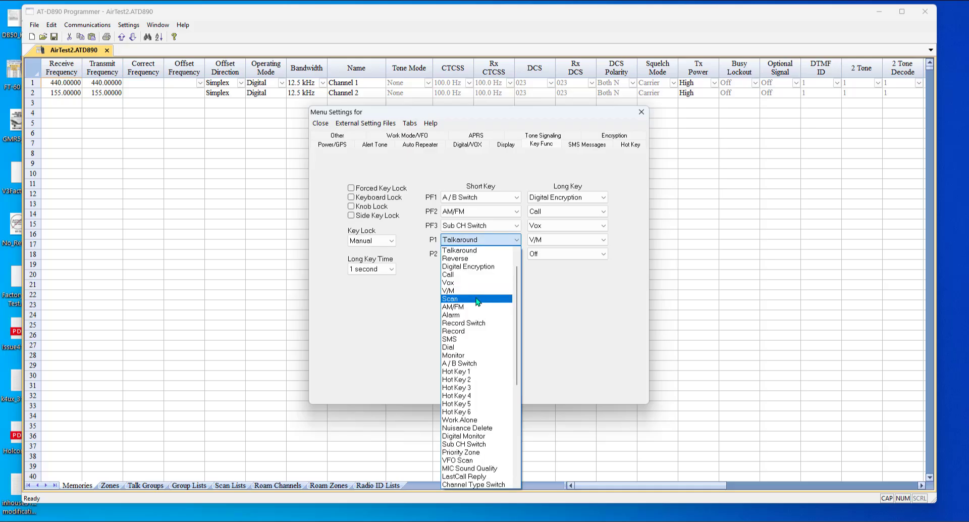
pyautogui.click(477, 299)
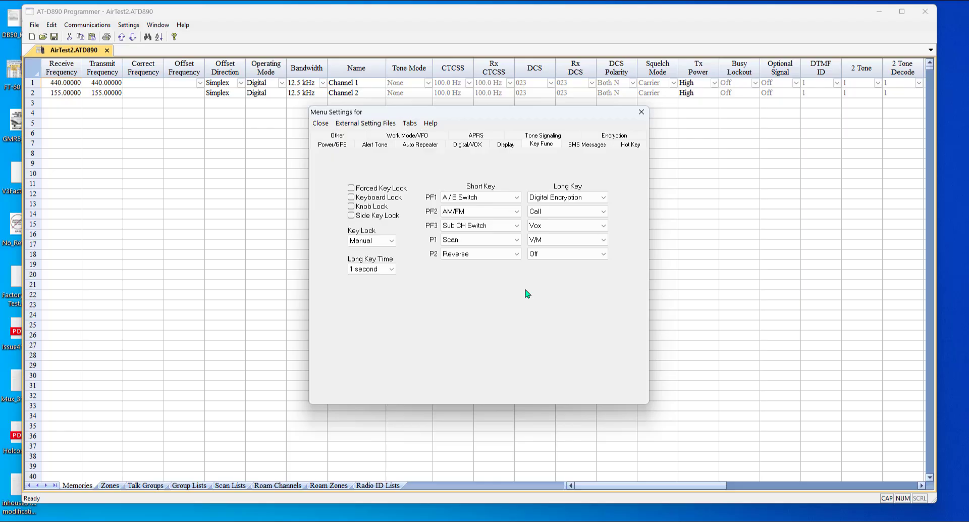
pyautogui.click(321, 123)
pyautogui.click(355, 135)
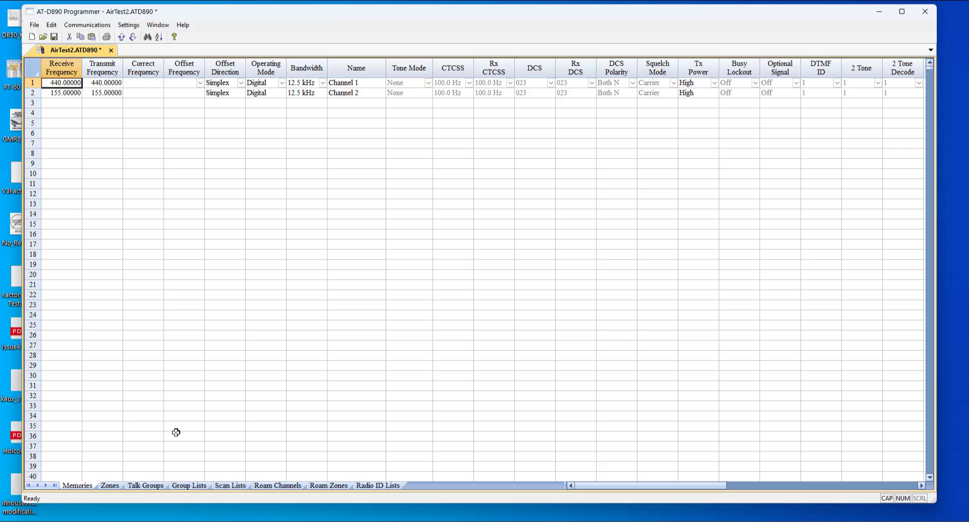
# Step: Look through the Zones, Talk Groups and Scan Lists sheets and return to the Memories sheet
pyautogui.click(107, 486)
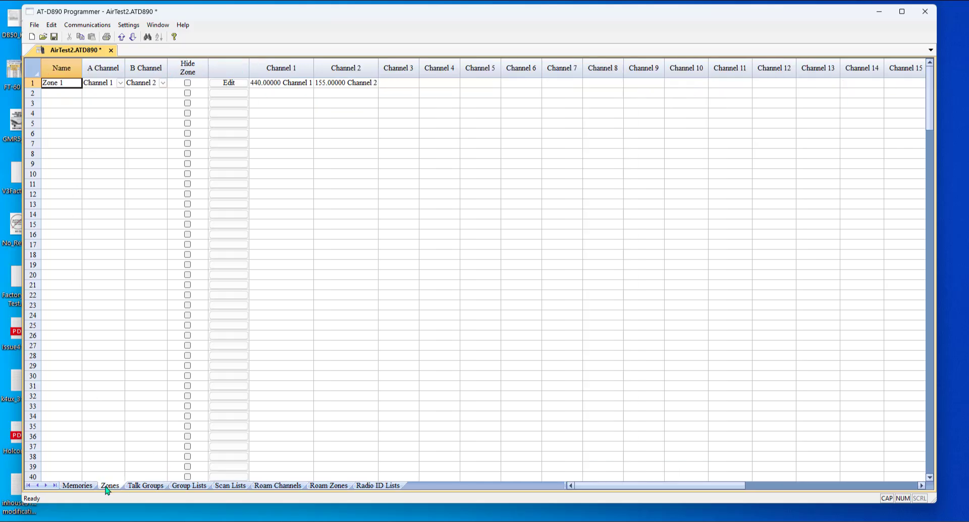
pyautogui.click(138, 486)
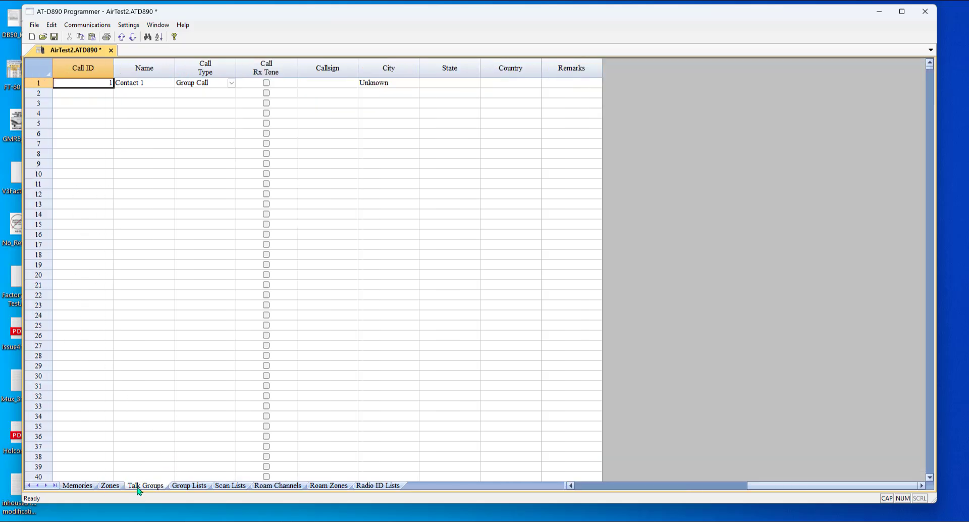
pyautogui.click(232, 487)
pyautogui.click(77, 487)
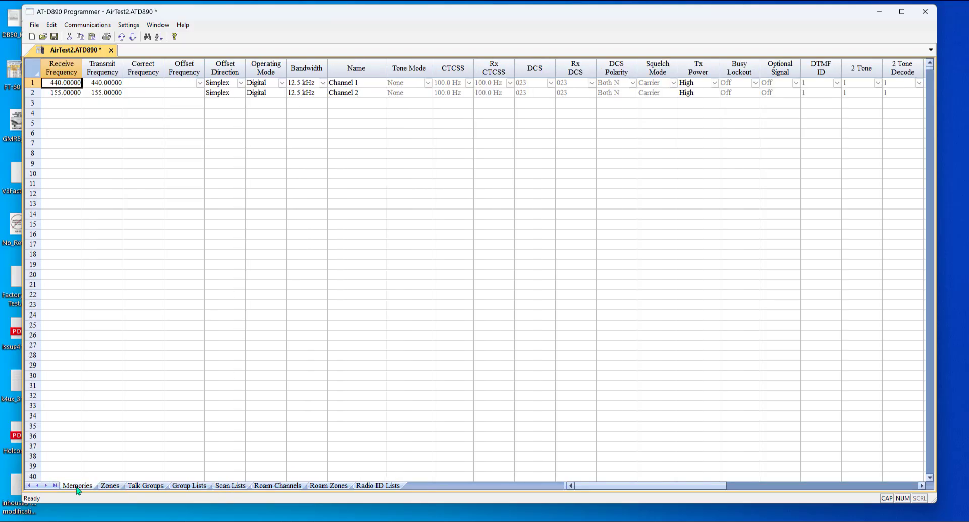